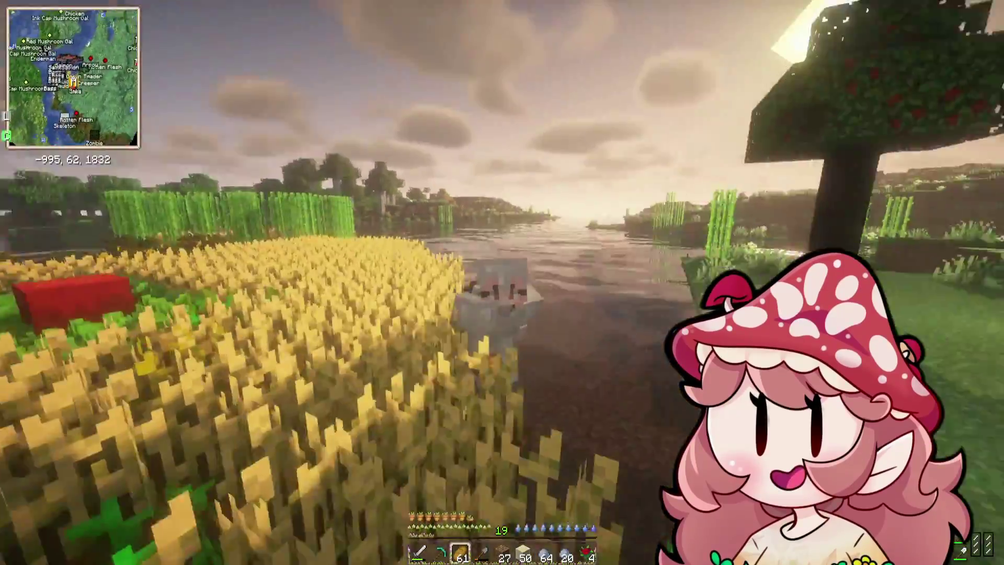
key("w")
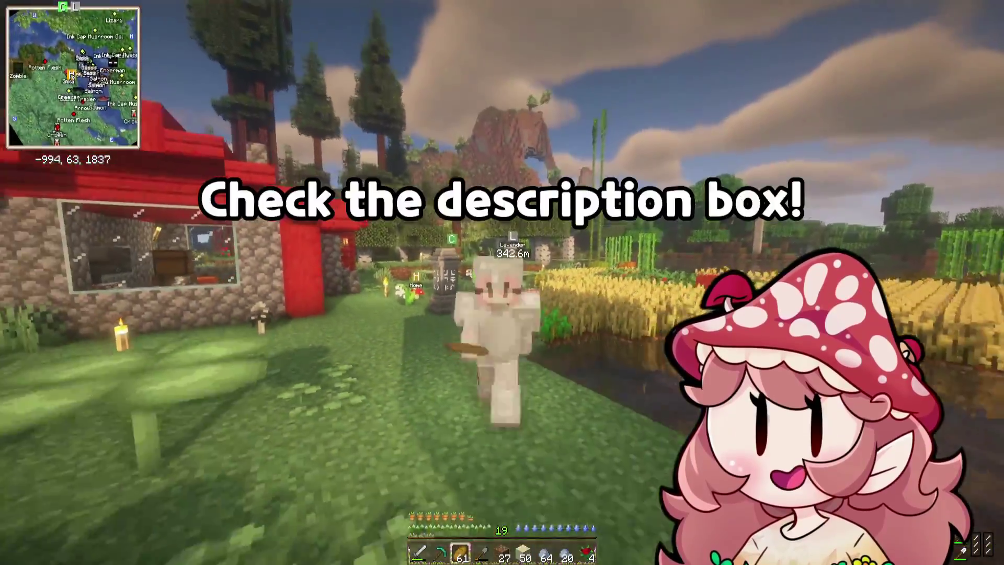
key("w")
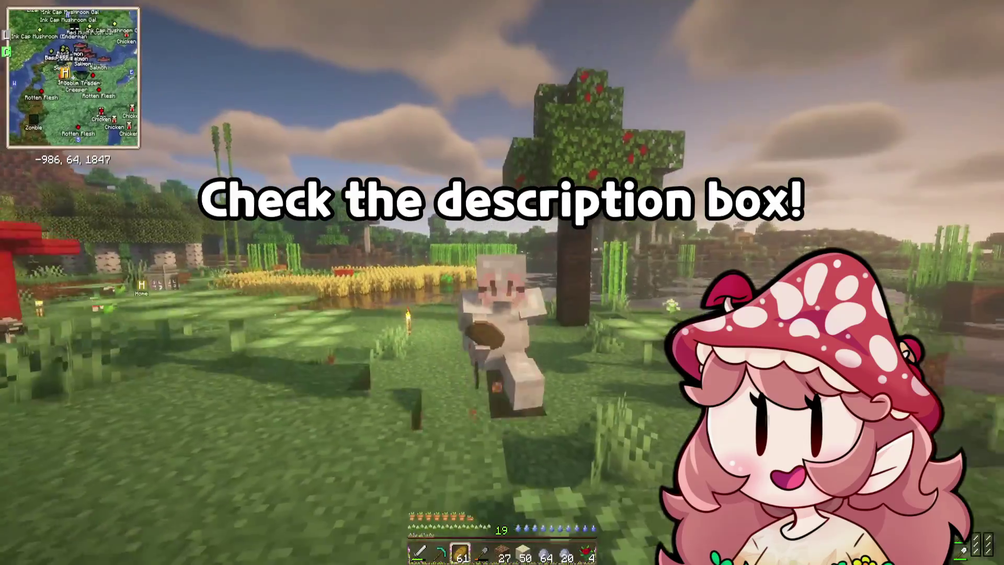
key("w")
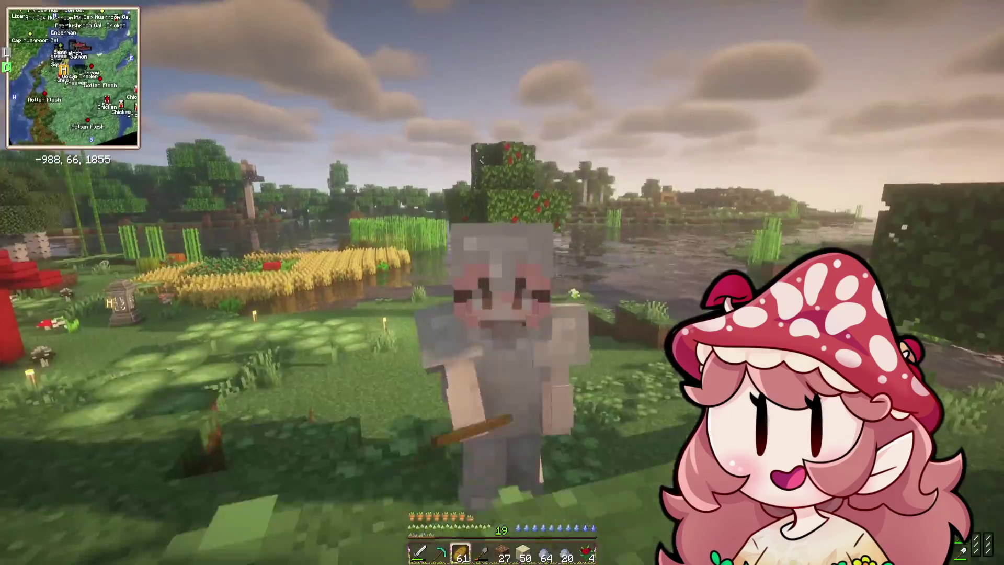
key("w")
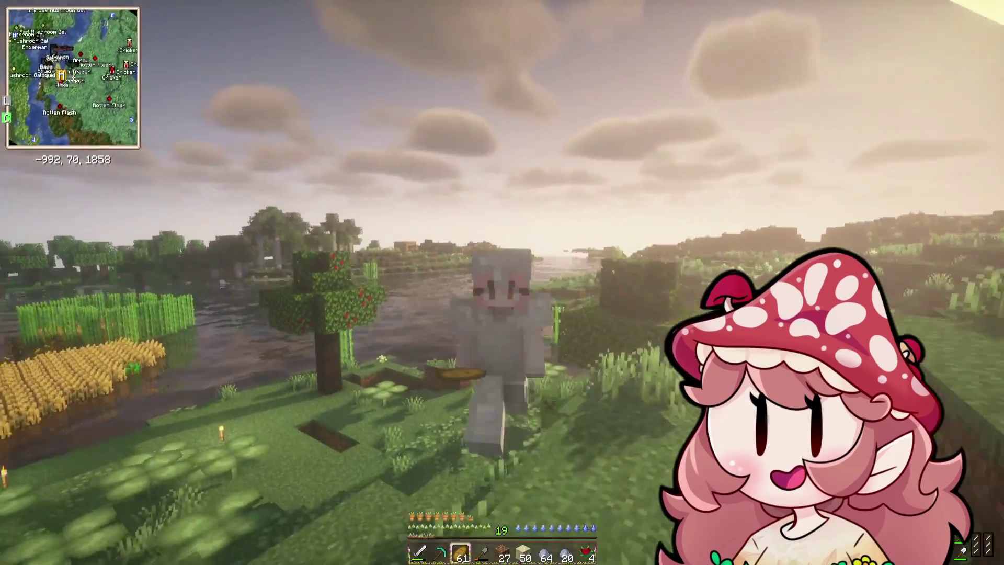
key("w")
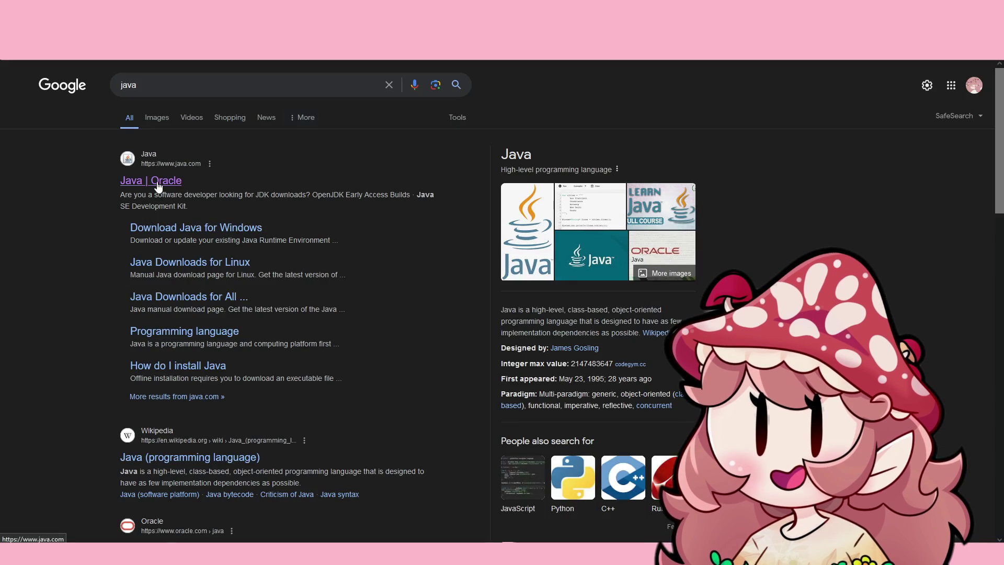
- Open the official Java site from the search results and download the 64-bit Java Version 8 Update 411 installer for Windows
left_click(157, 184)
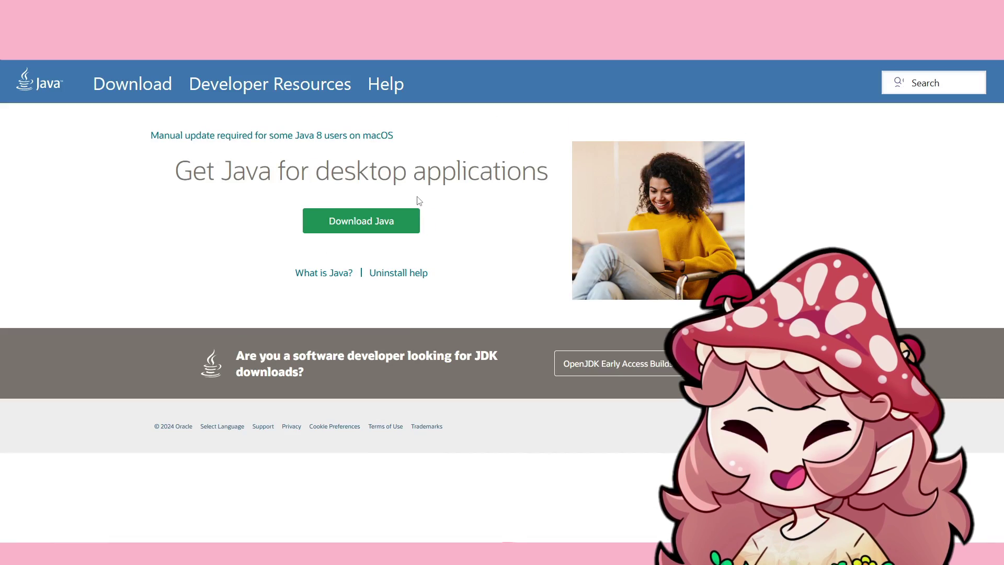
left_click(390, 224)
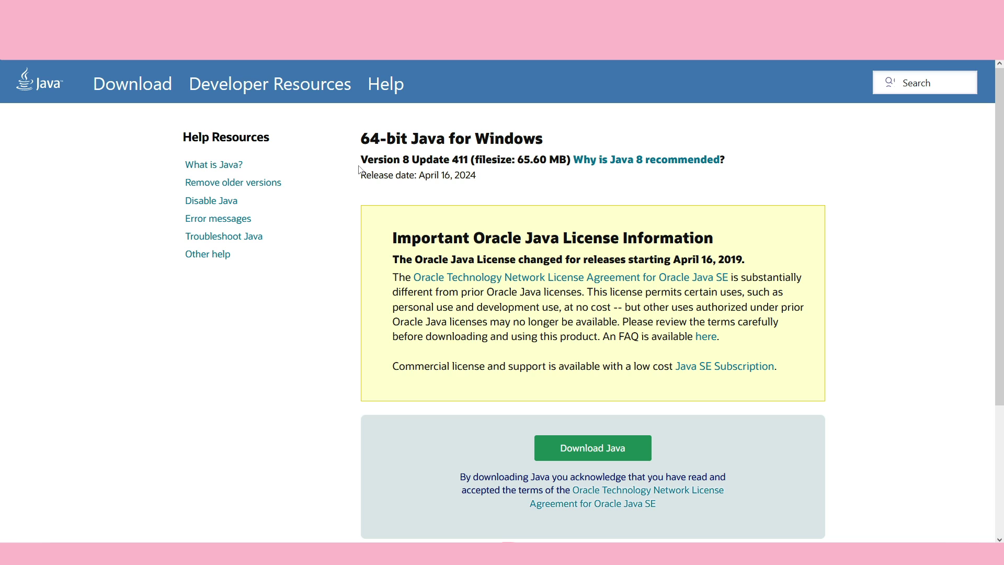
left_click_drag(358, 169, 487, 179)
left_click(490, 178)
scroll(519, 179, "down", 1)
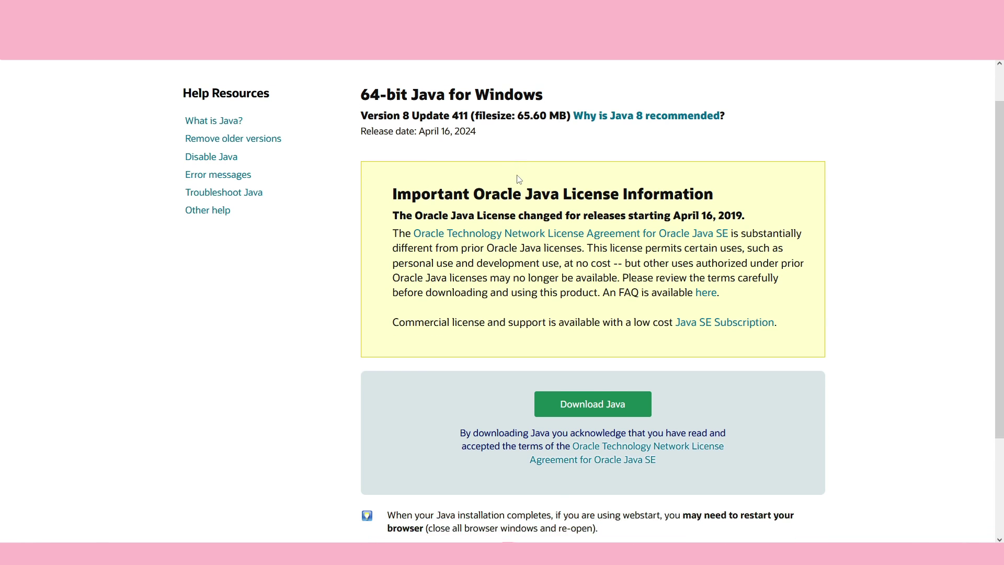
scroll(520, 179, "down", 2)
left_click(588, 322)
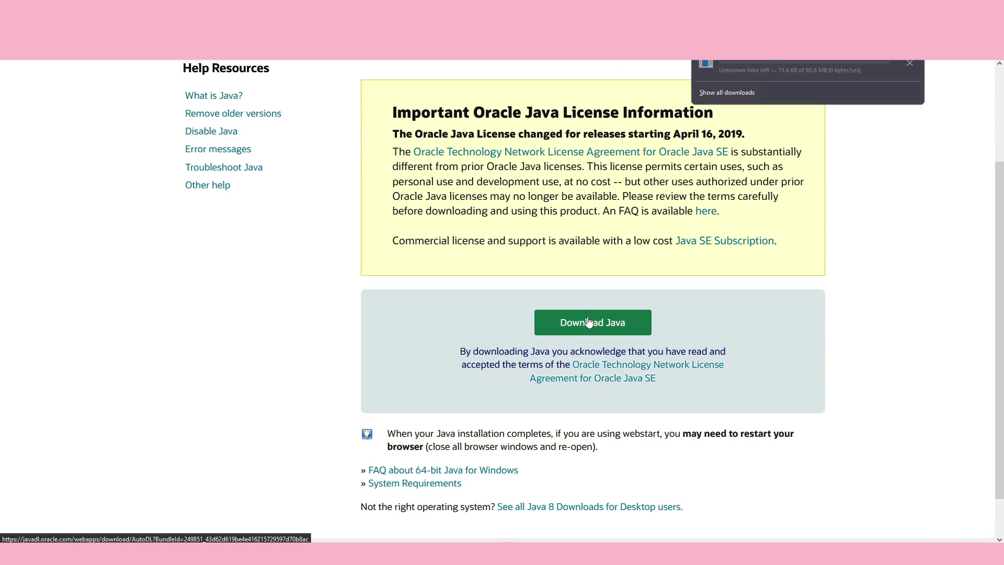
scroll(820, 267, "up", 1)
scroll(820, 267, "up", 1)
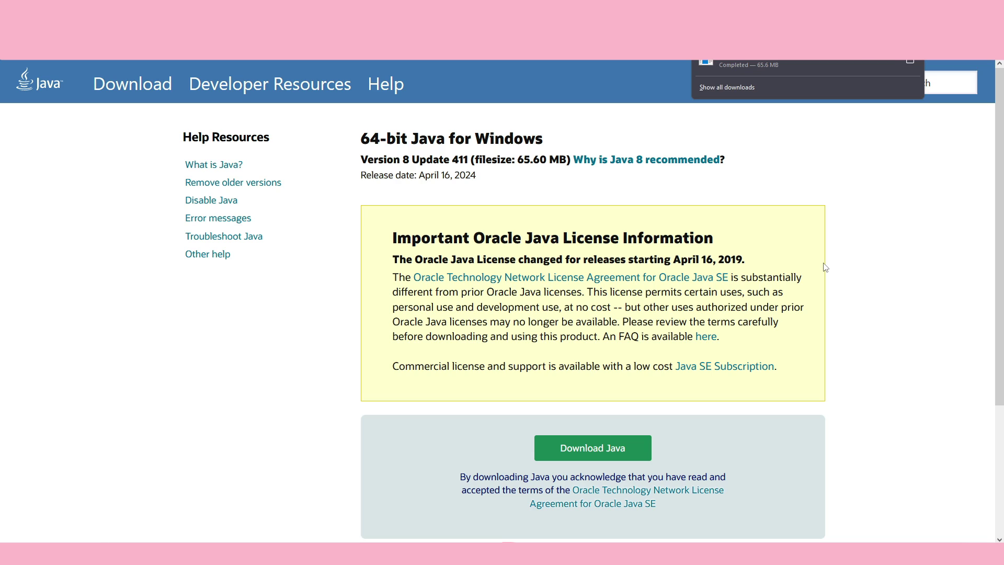
- Run the downloaded Java installer, install Java to the default destination folder and close the setup
left_click(782, 63)
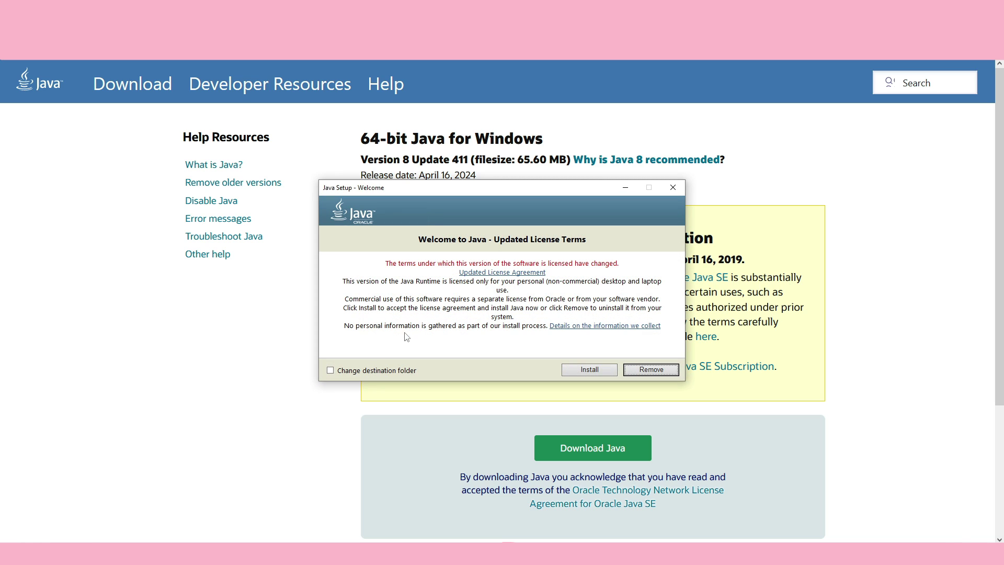
left_click(605, 369)
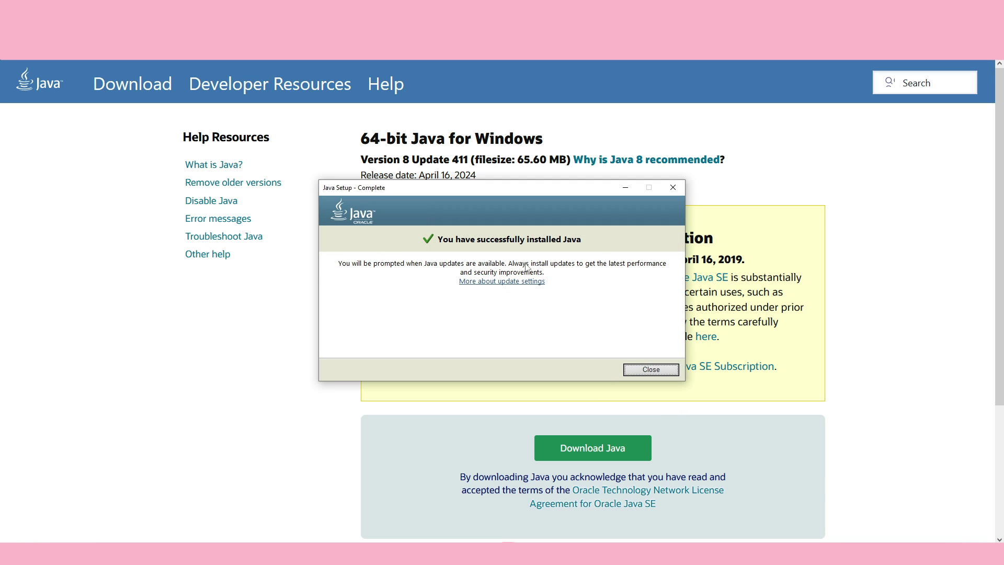
left_click(651, 370)
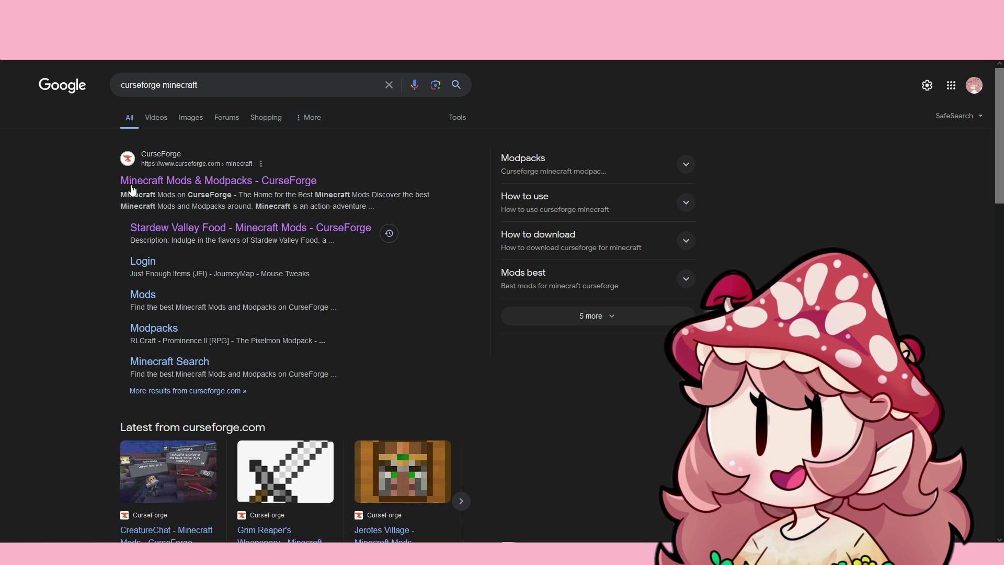
- Open CurseForge's Minecraft mods site, search for "stardew foods" and open the Stardew Valley Food mod page
left_click(234, 184)
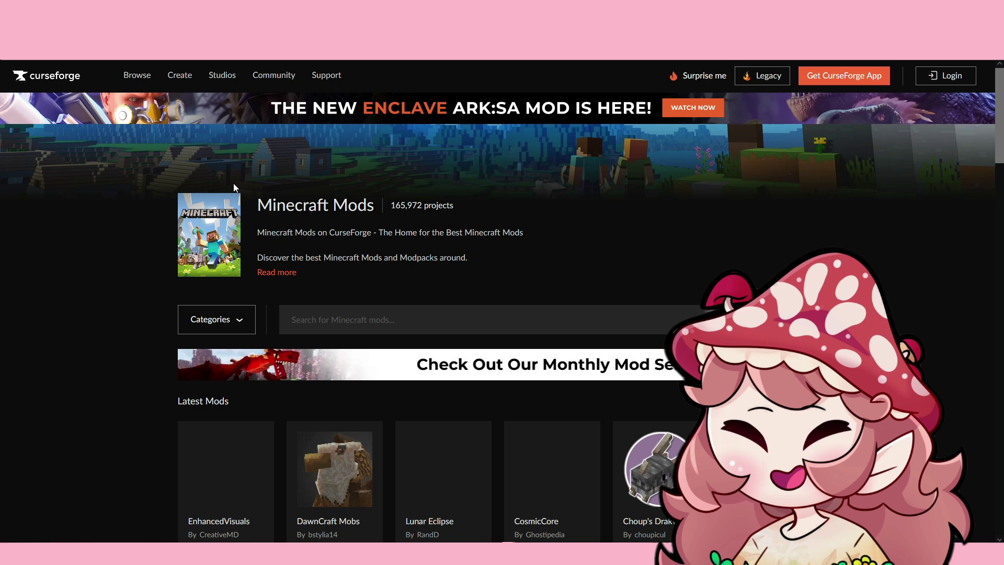
scroll(789, 224, "down", 3)
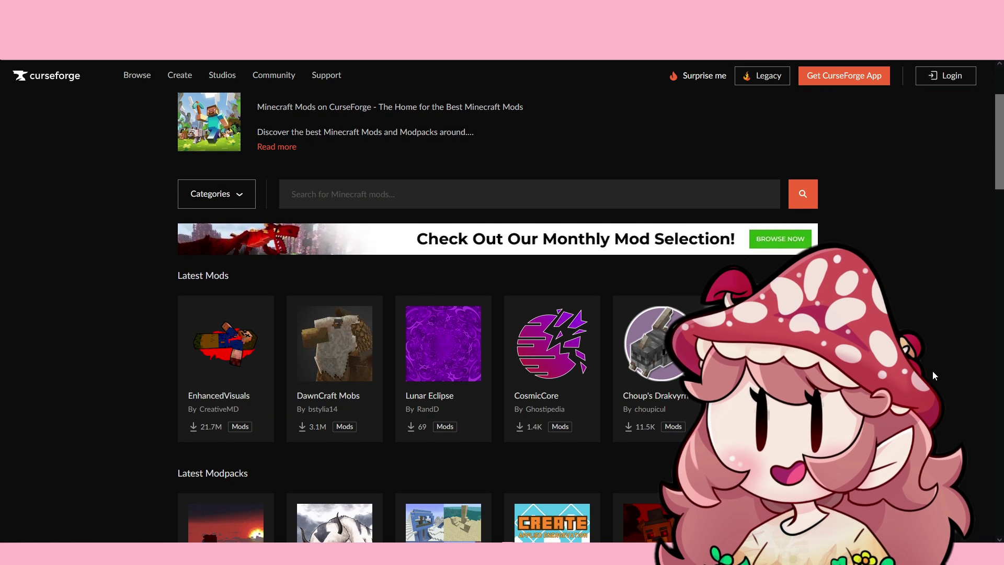
left_click(789, 223)
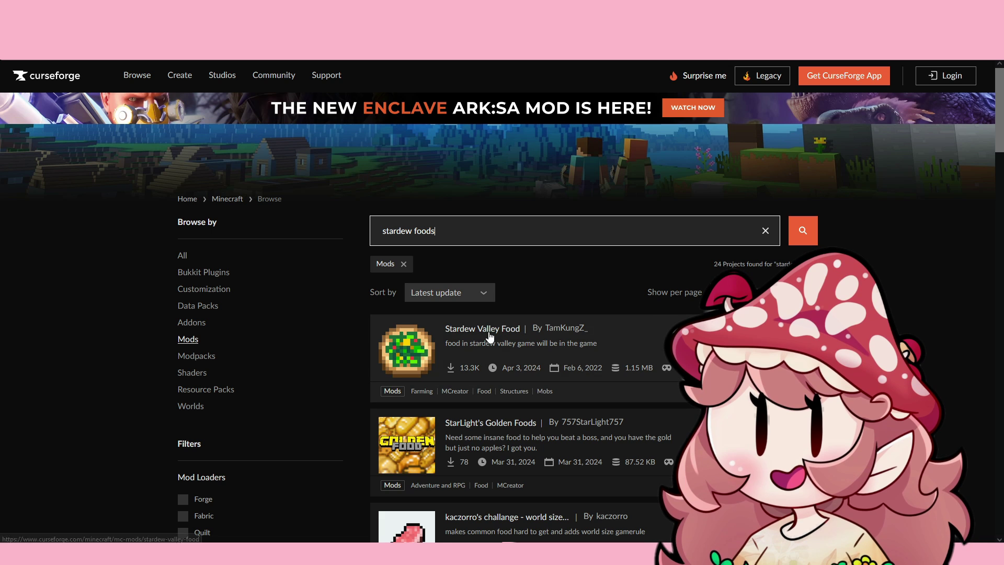
left_click(420, 330)
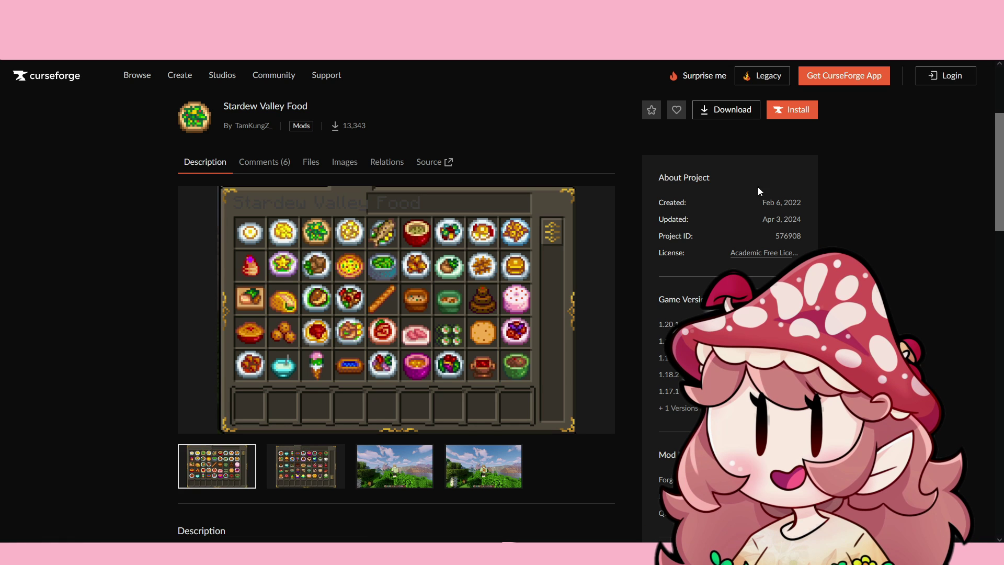
- Download the mod's Forge file for game version 1.20.1, StardewValleyFood_1.20.1_0.2.1.2.jar, and close the download page
left_click(311, 163)
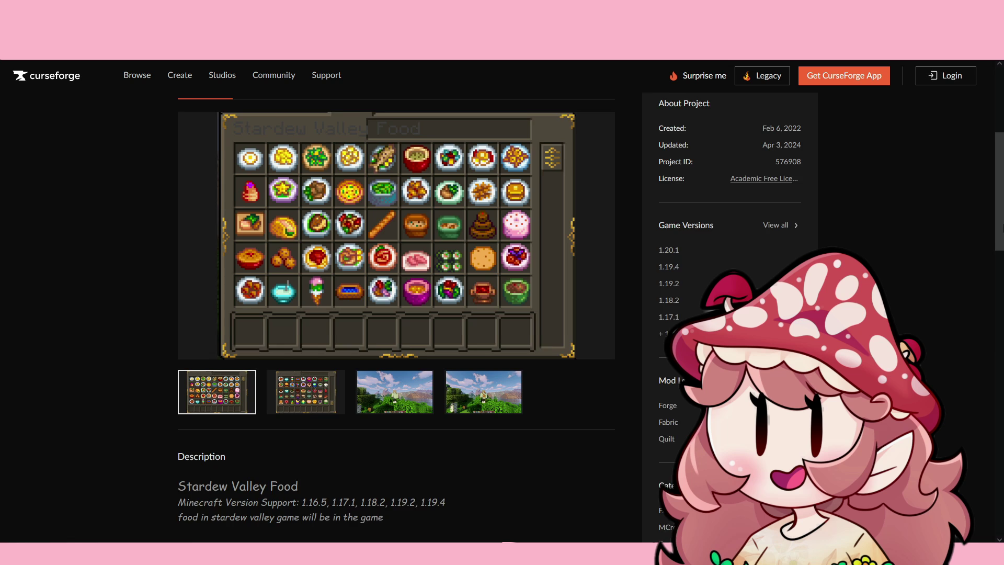
scroll(313, 162, "up", 2)
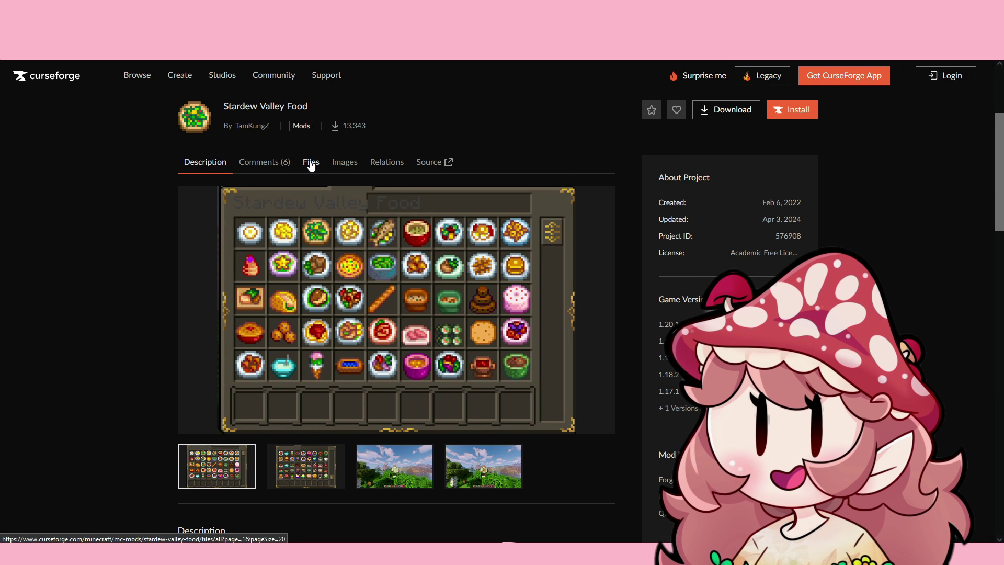
left_click(310, 163)
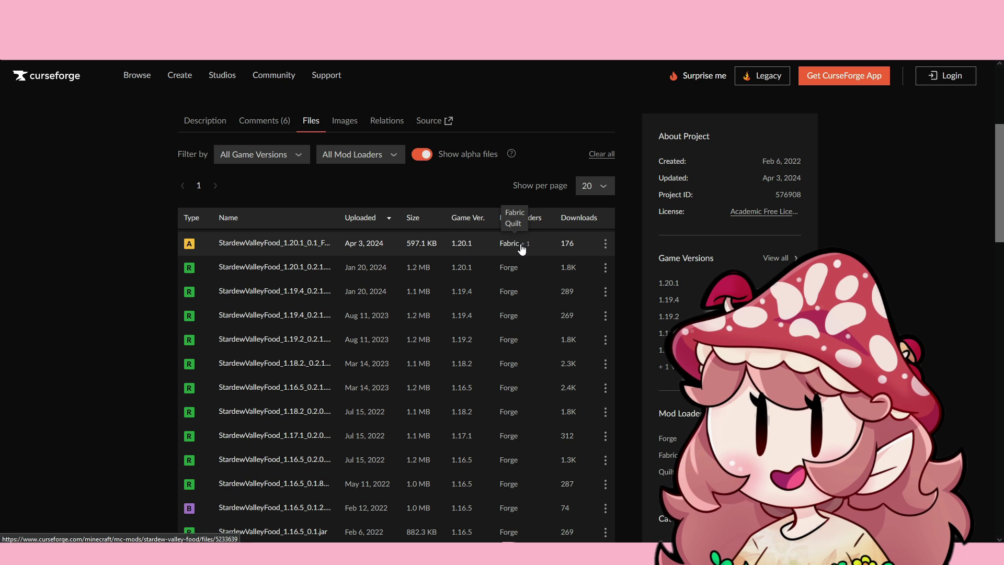
left_click(484, 271)
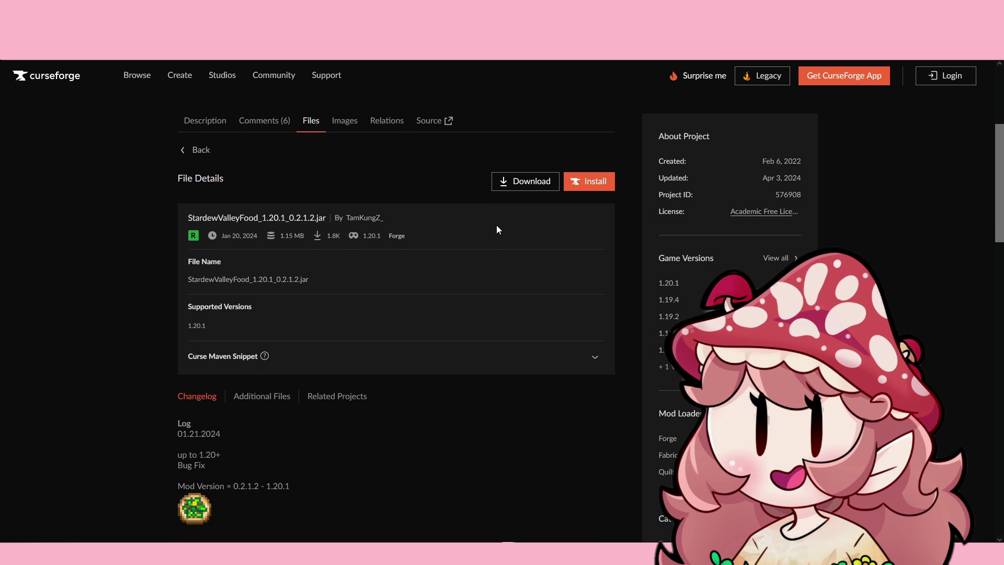
left_click(521, 183)
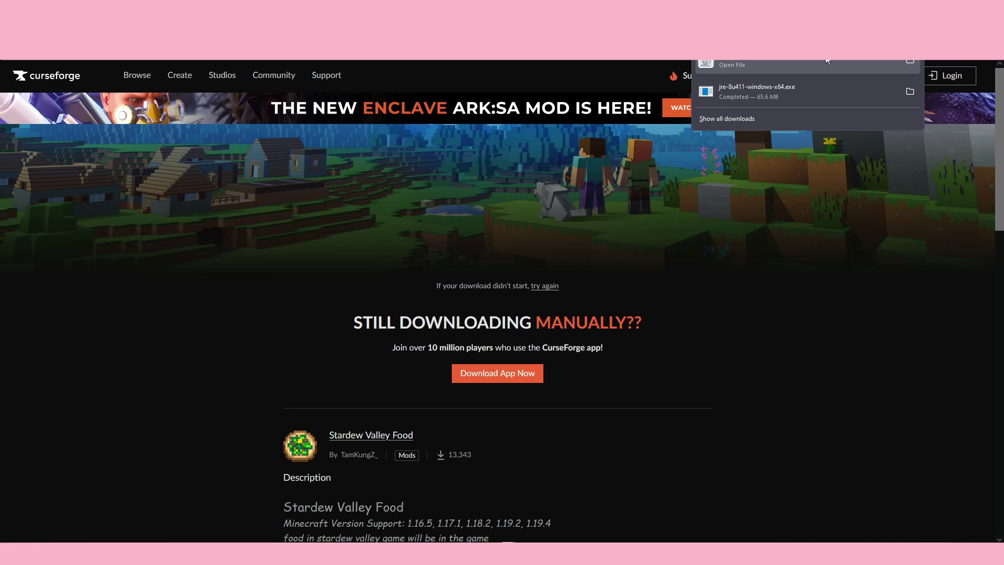
key("ctrl+w")
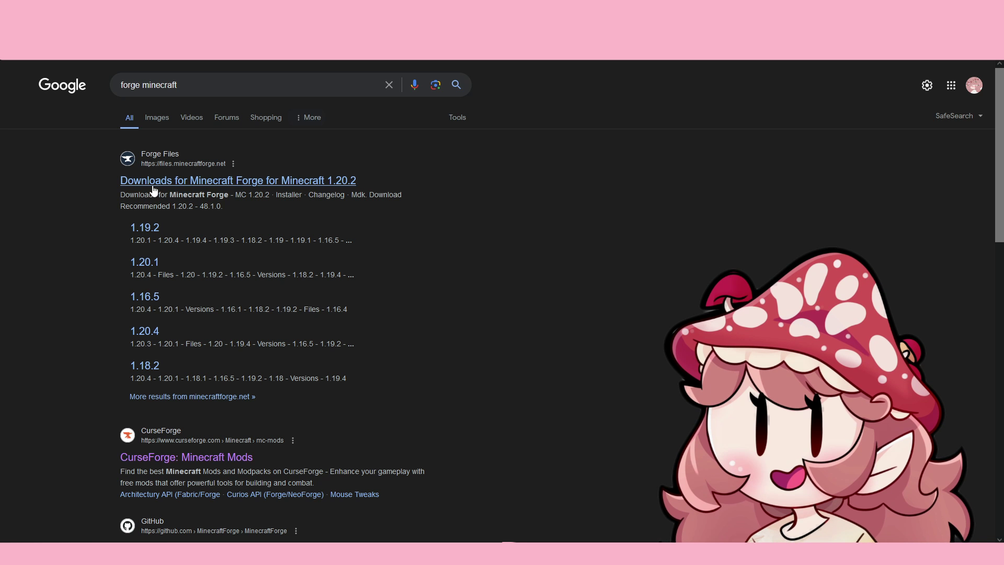
- Open the Minecraft Forge downloads site and get the latest installer, 47.2.32, for Minecraft 1.20.1
left_click(251, 190)
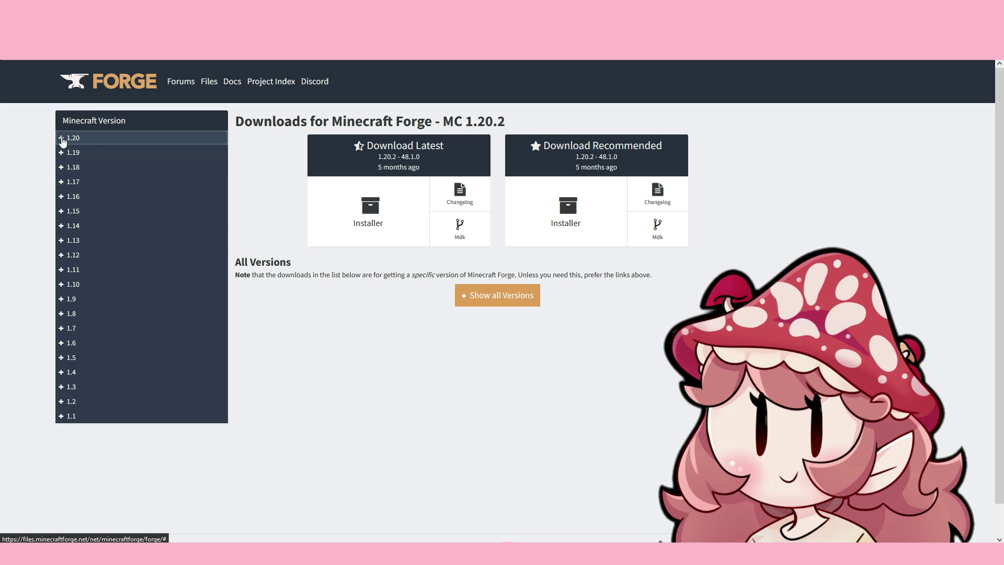
left_click(62, 140)
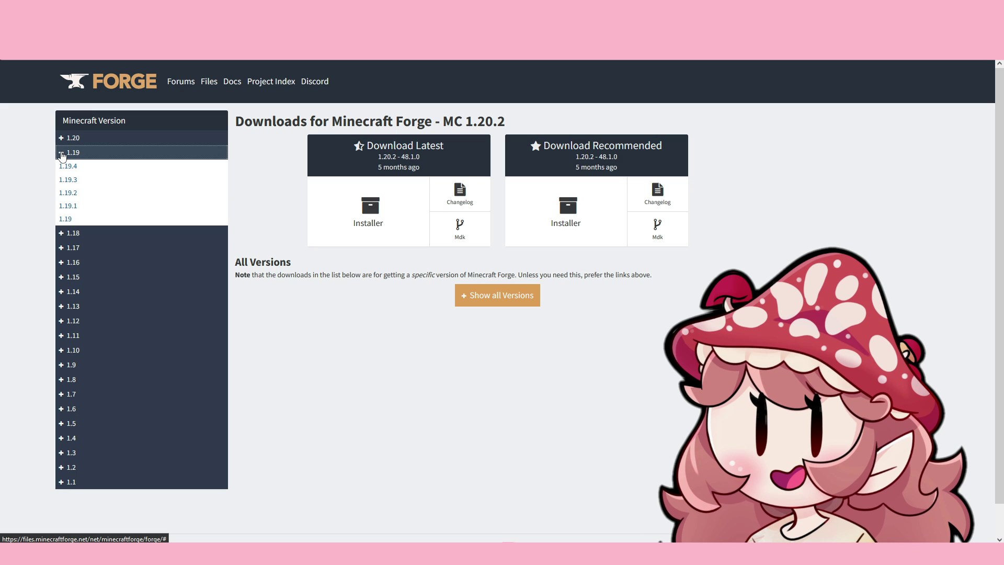
left_click(62, 142)
left_click(61, 142)
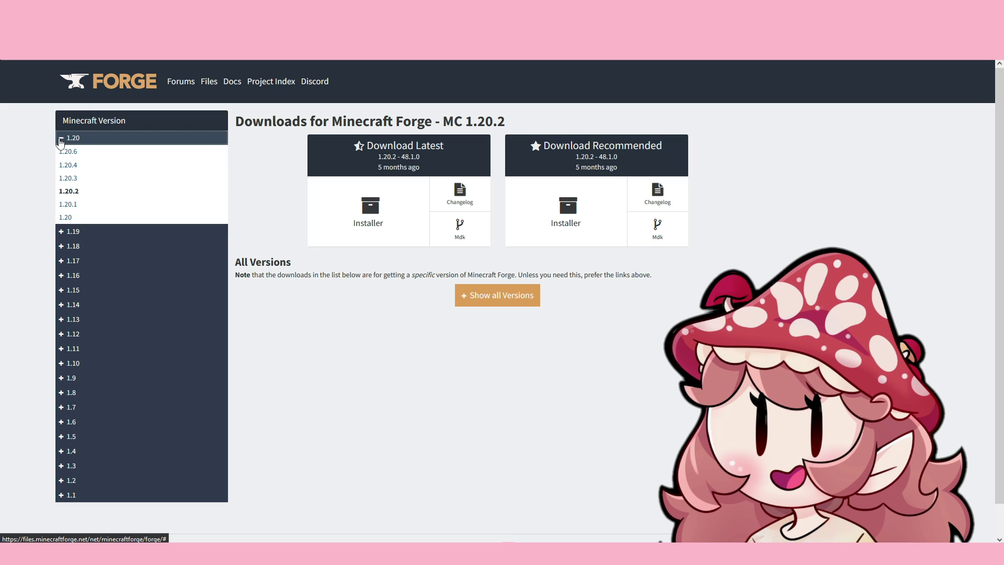
left_click(69, 204)
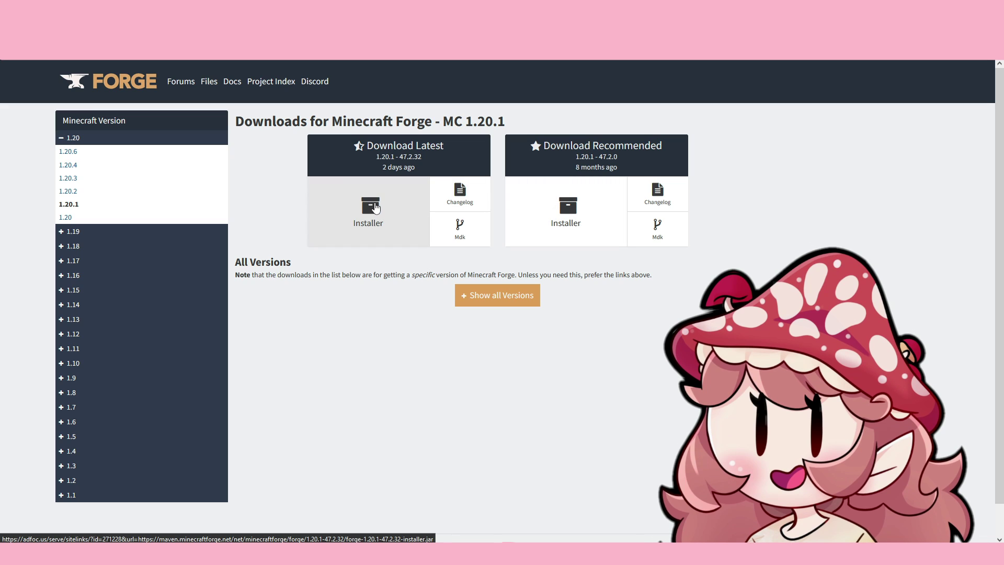
left_click(362, 218)
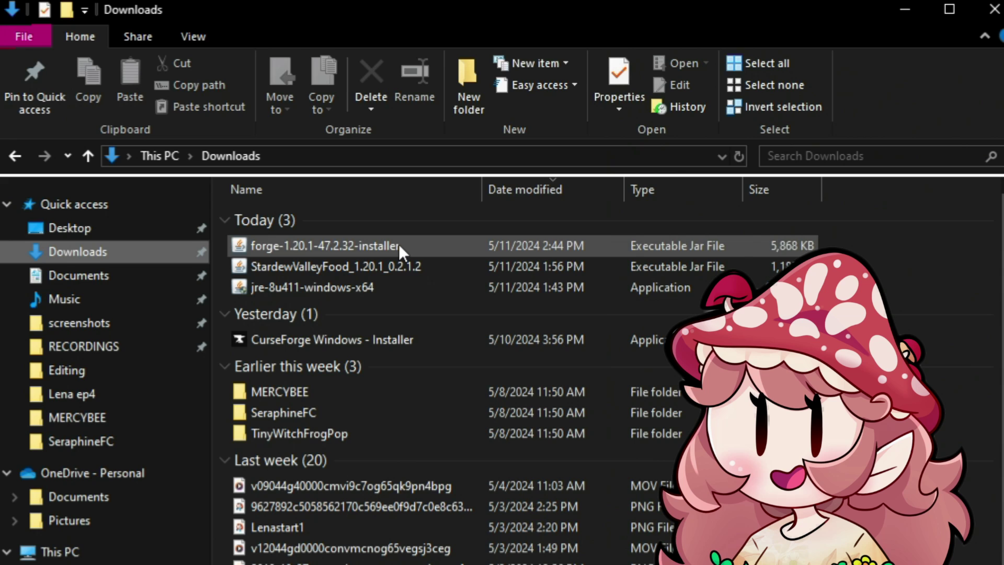
left_click(398, 244)
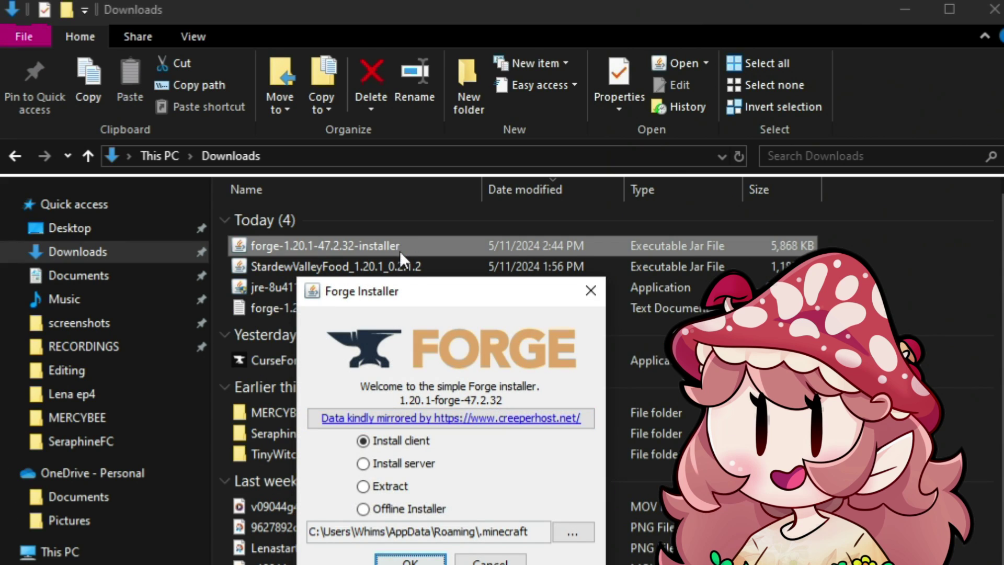
left_click(399, 440)
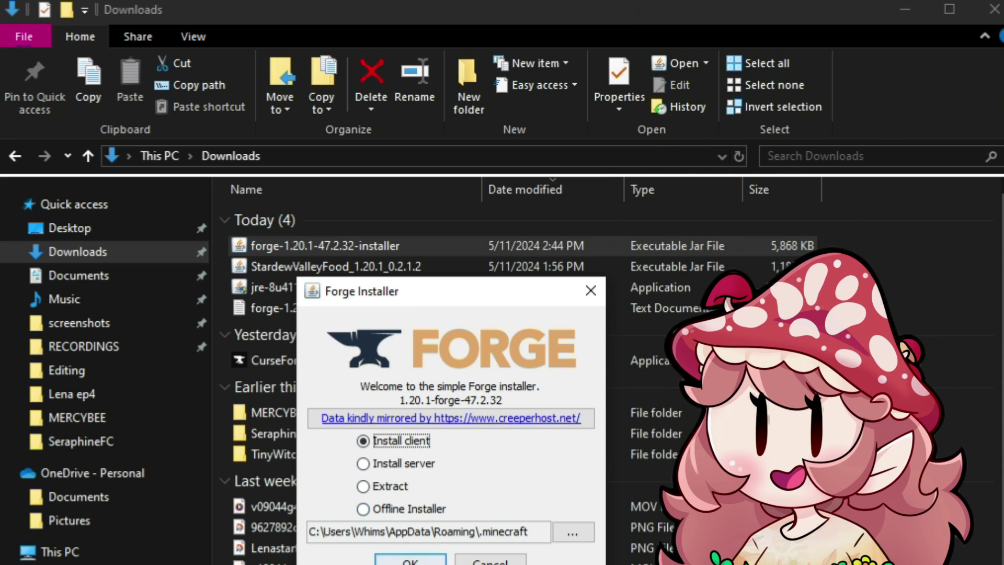
key("Escape")
- Open the downloaded forge-1.20.1-47.2.32-installer with Java and install the client into the default .minecraft folder
right_click(319, 249)
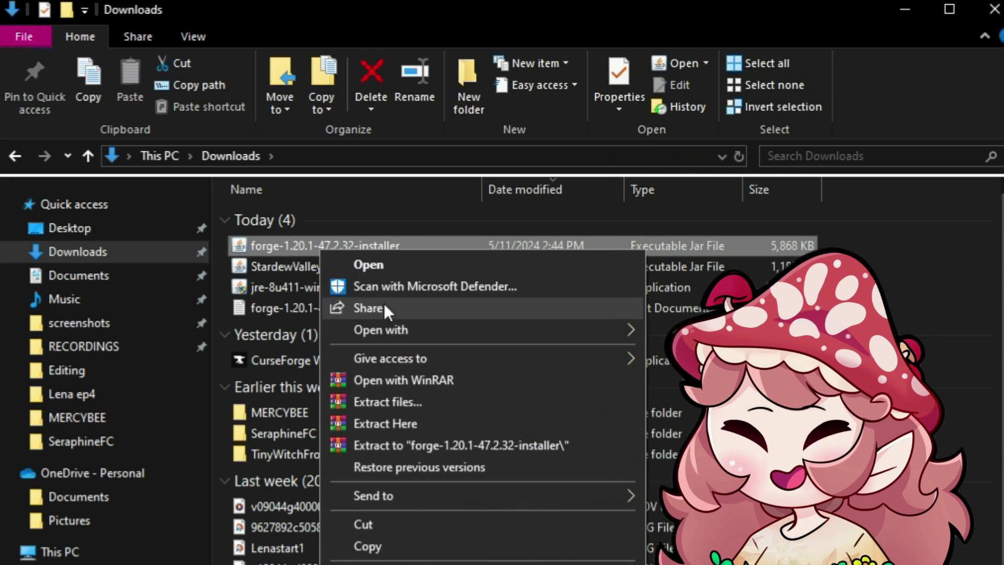
mouse_move(404, 327)
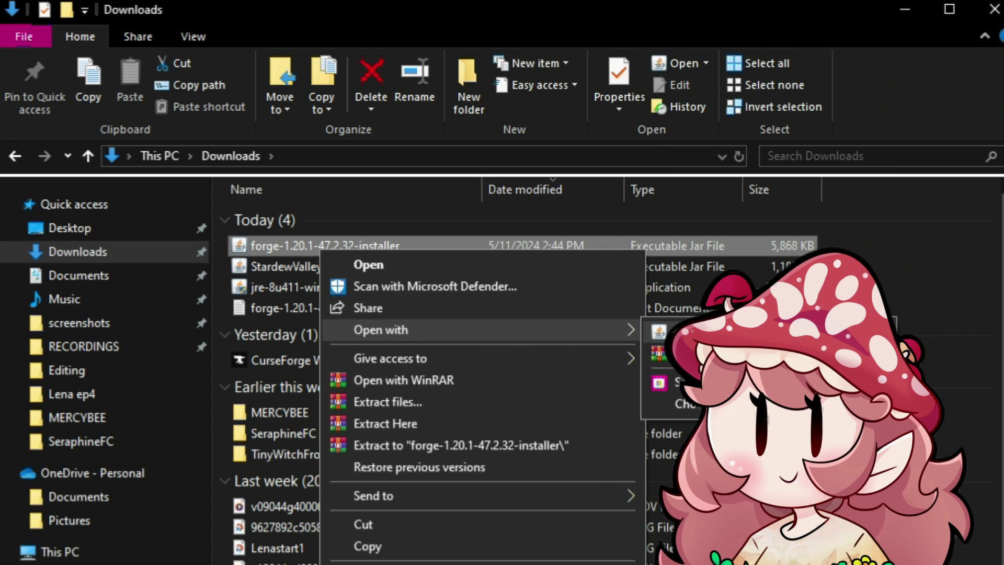
left_click(497, 330)
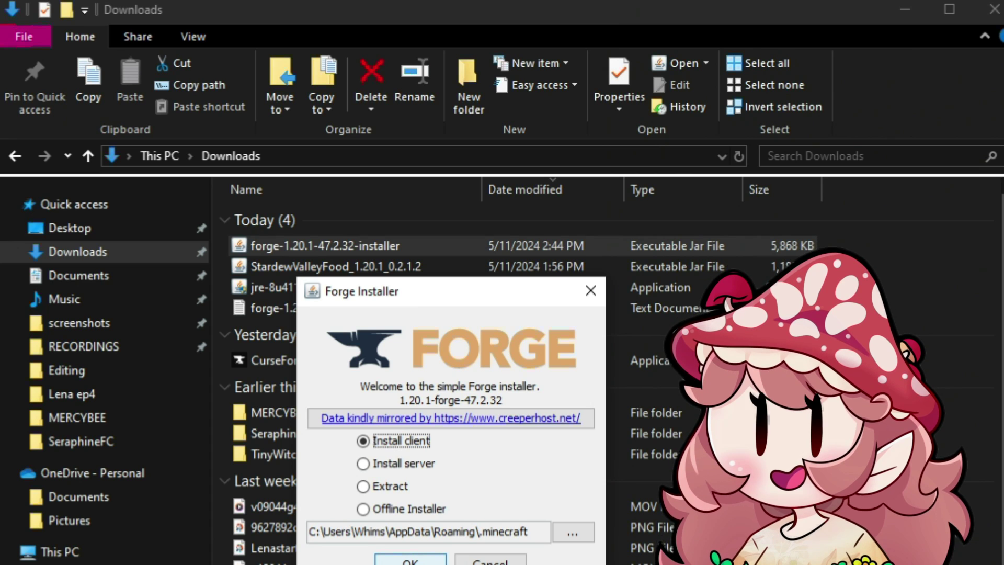
key("Return")
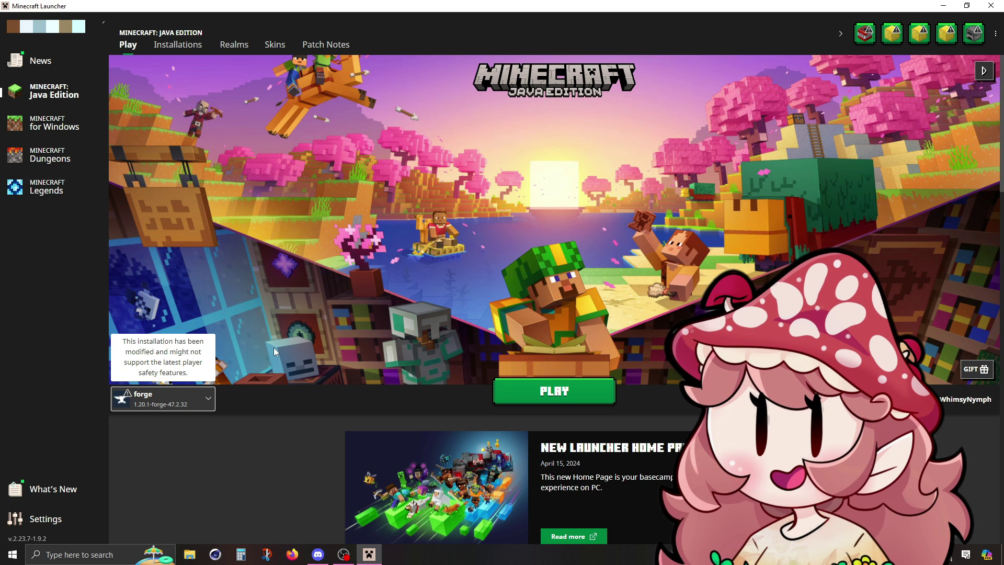
- Select the forge installation for play, and start a new installation using version release 1.20.1-forge-47.2.32
left_click(177, 405)
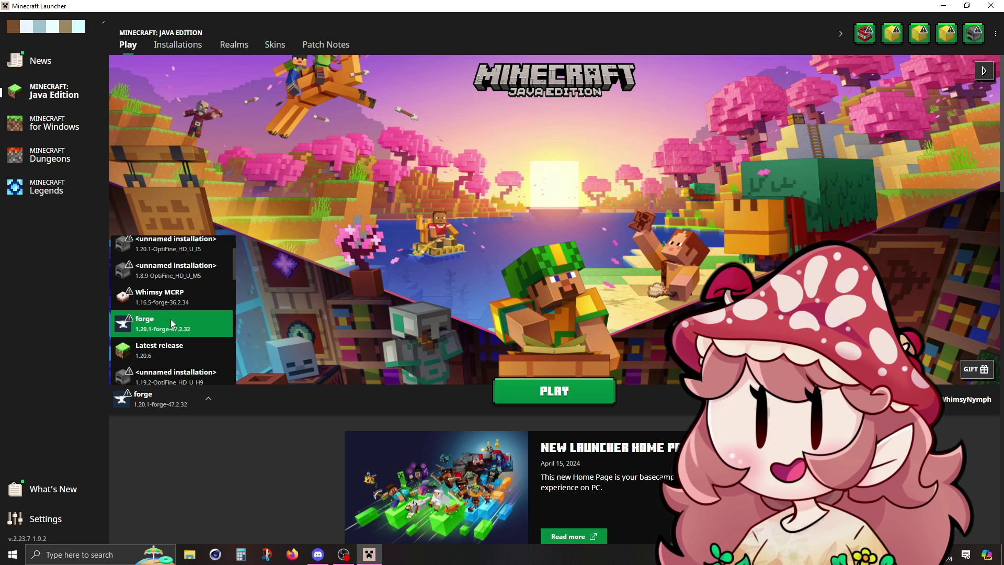
left_click(218, 323)
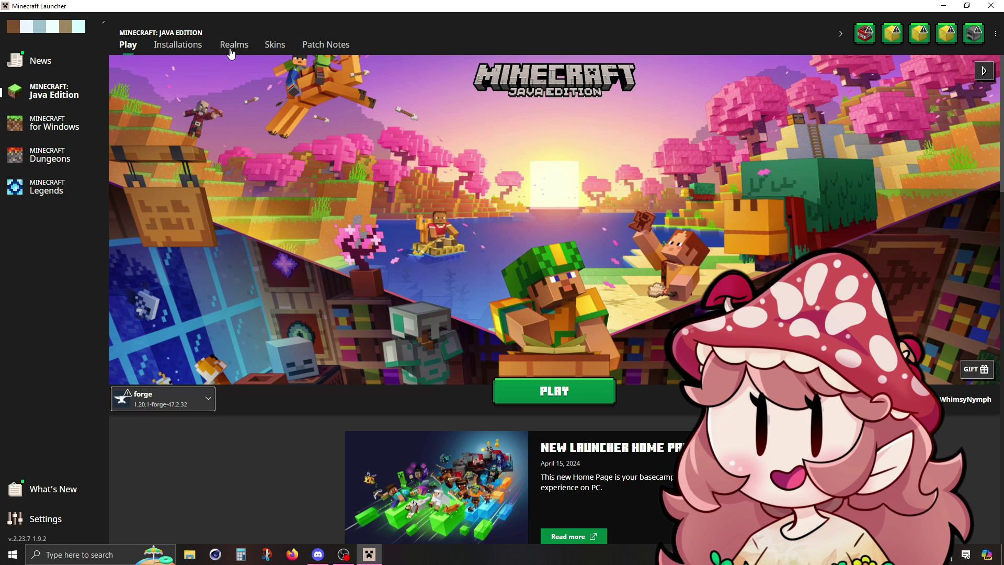
left_click(167, 48)
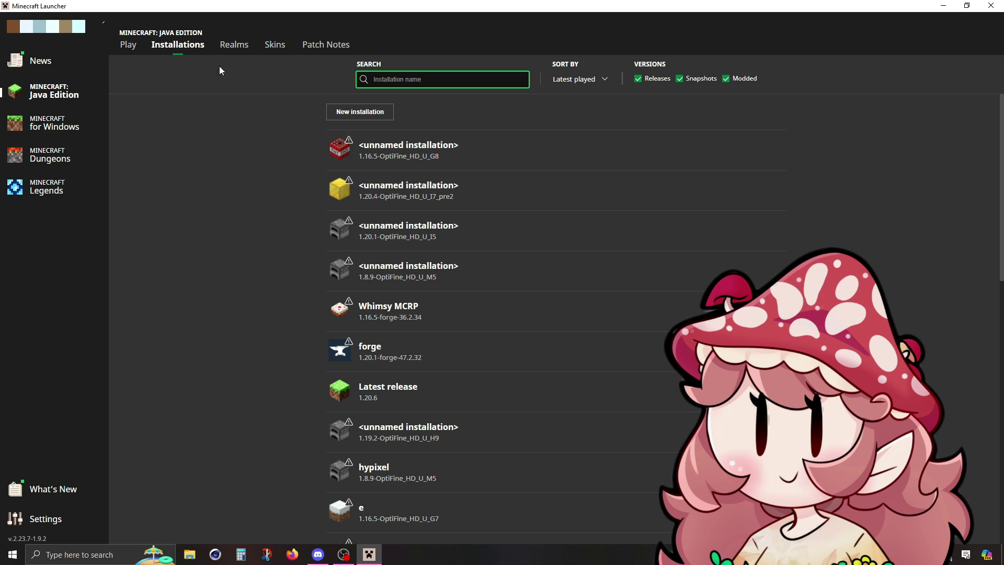
left_click(343, 113)
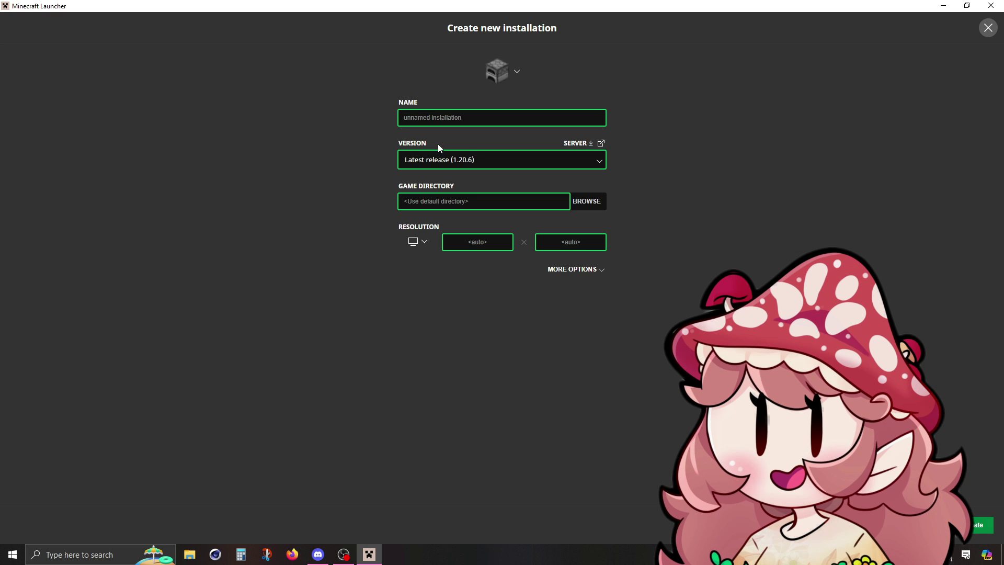
left_click(549, 159)
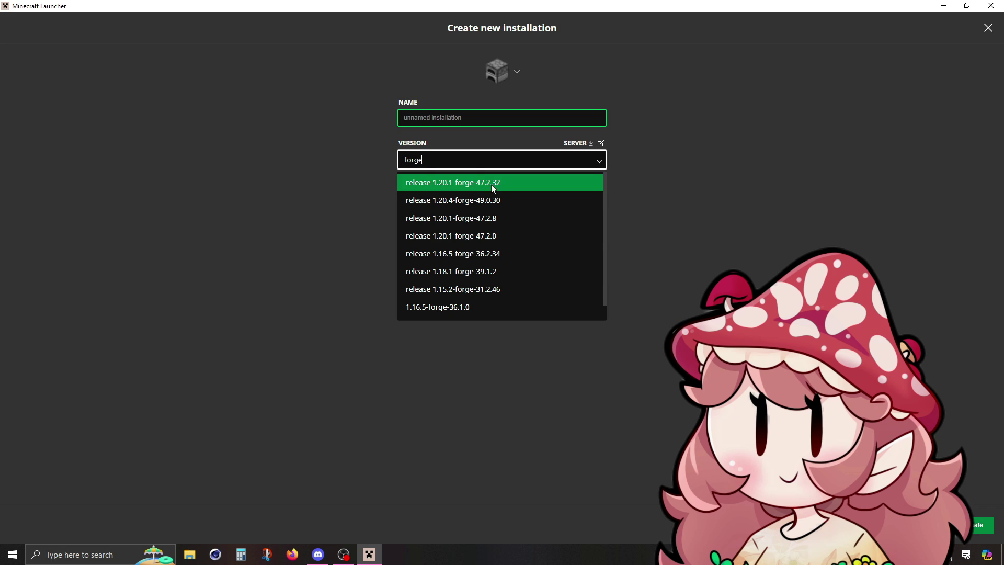
left_click(434, 180)
- Name the new installation "tut" and give it the light blue-and-yellow glazed terracotta block icon
left_click(431, 120)
type("t")
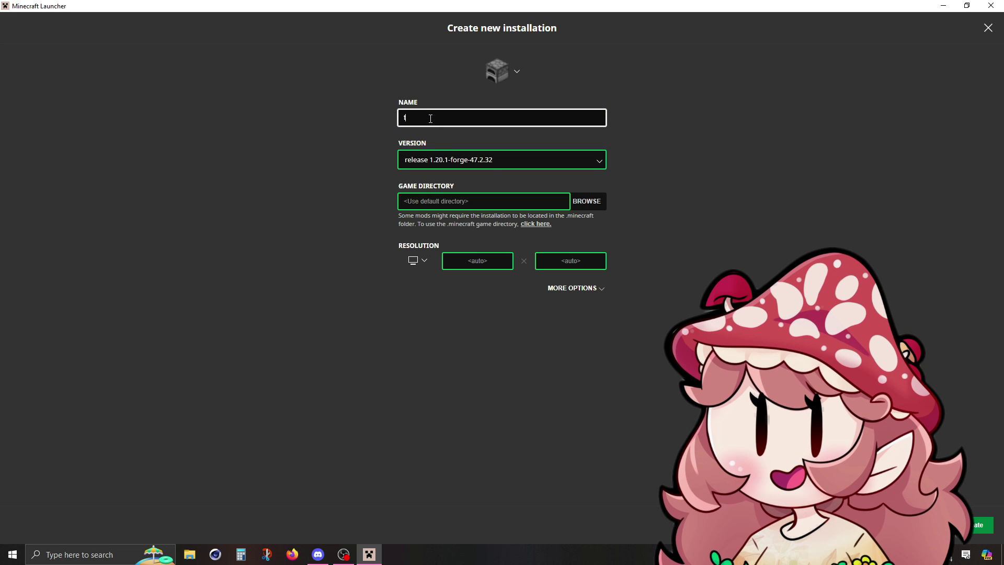
type("ut")
left_click(496, 72)
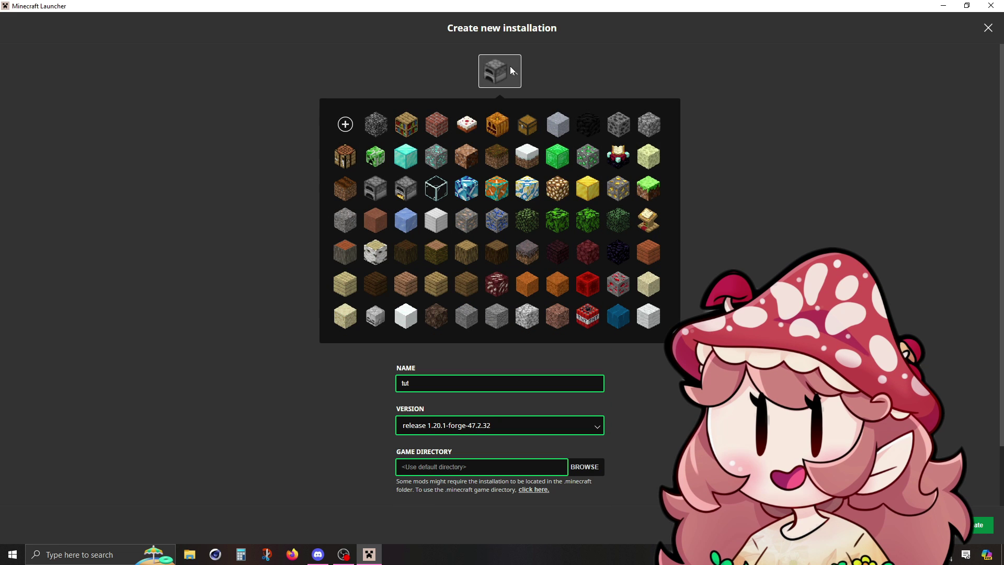
left_click(520, 185)
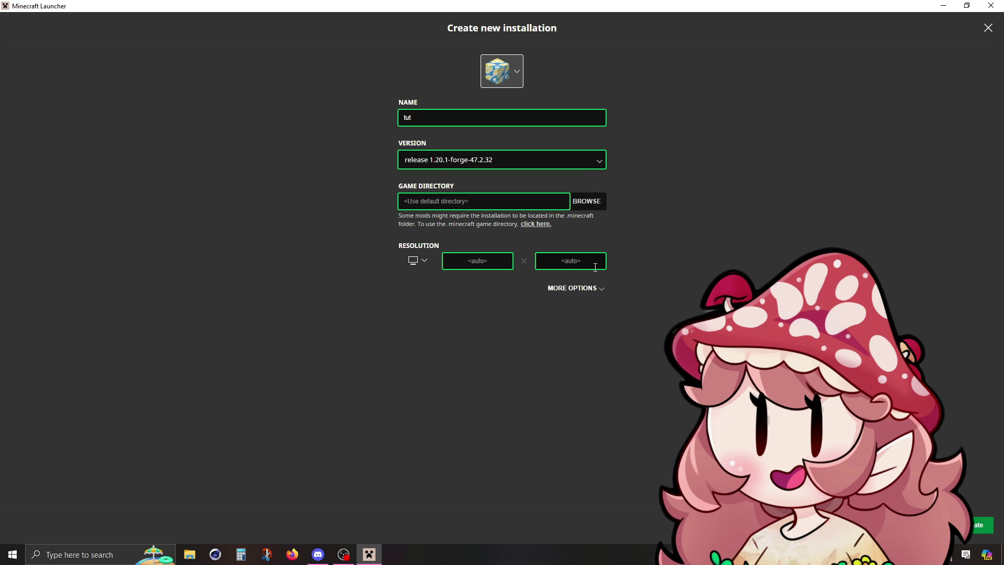
- Set the maximum memory in the installation's JVM arguments to -Xmx8G and create the installation
left_click(576, 288)
left_click(422, 358)
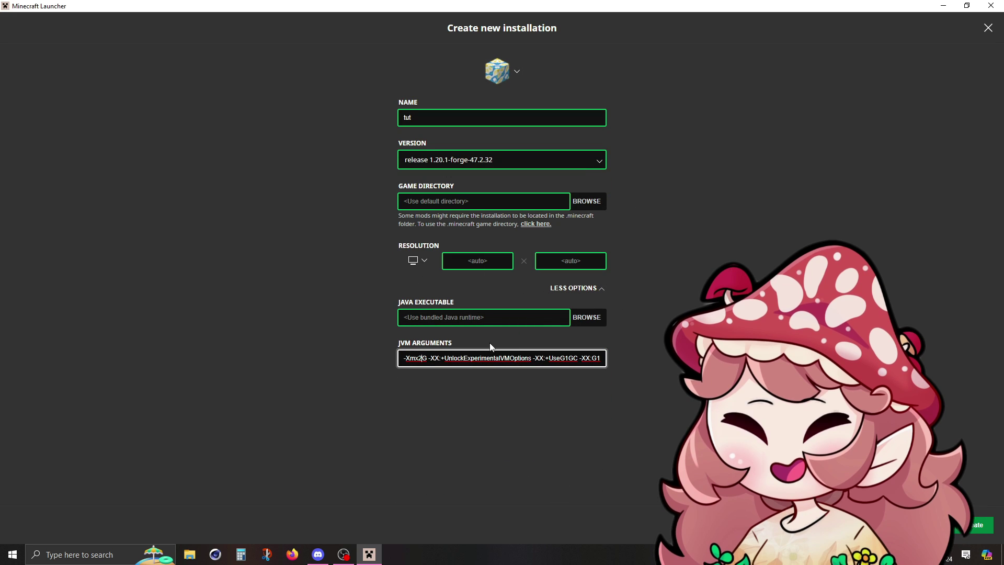
key("BackSpace")
type("8")
key("Return")
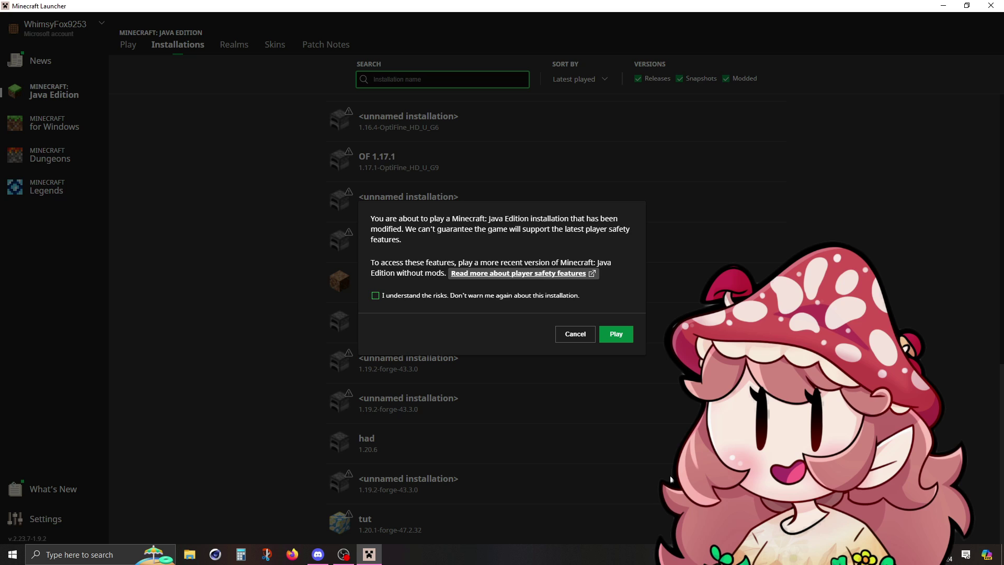
- Launch the tut installation, accepting the risks and turning off further warnings about this modified installation
left_click(445, 297)
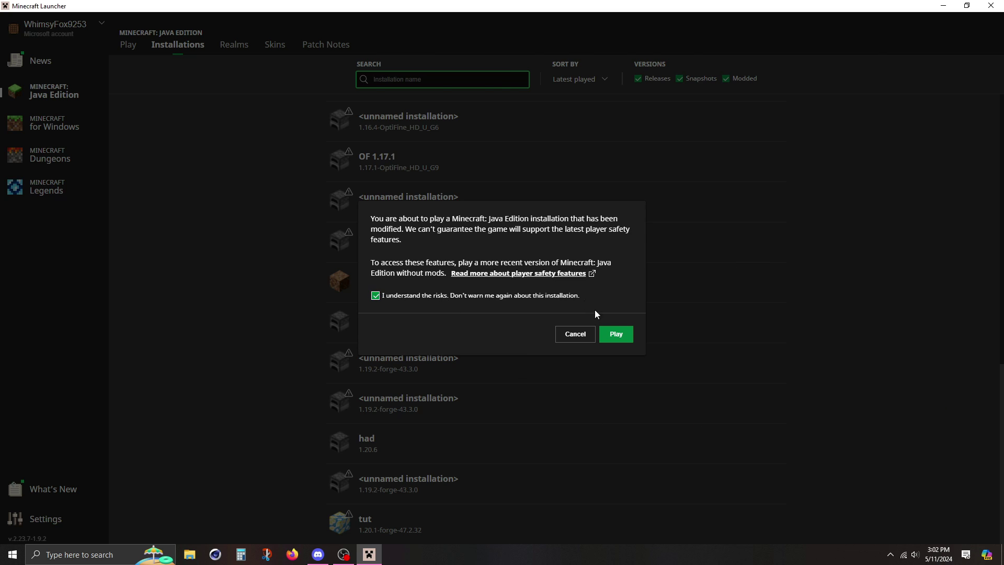
left_click(614, 334)
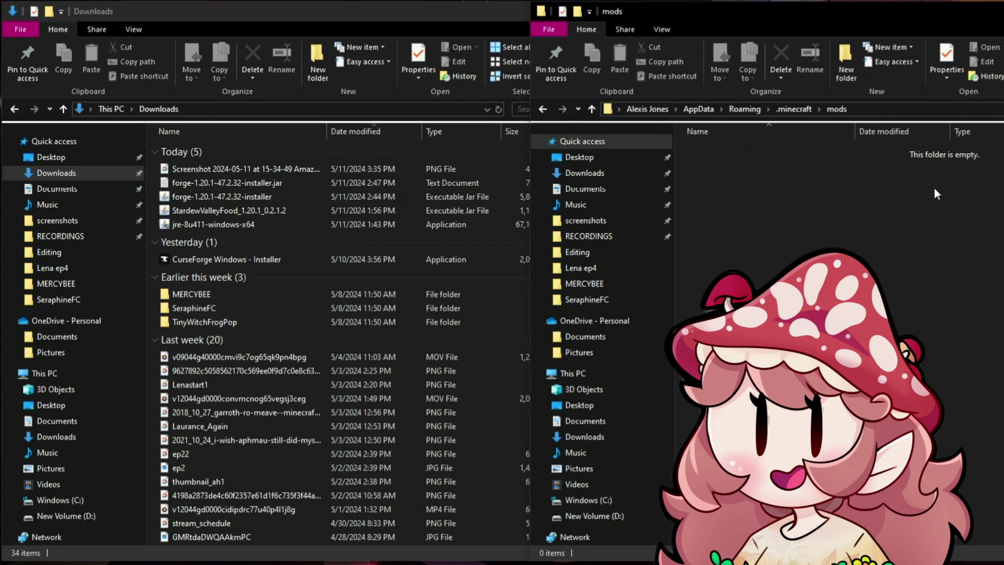
- Switch to File Explorer and move StardewValleyFood_1.20.1_0.2.1.2 from Downloads into the .minecraft mods folder
left_click(219, 210)
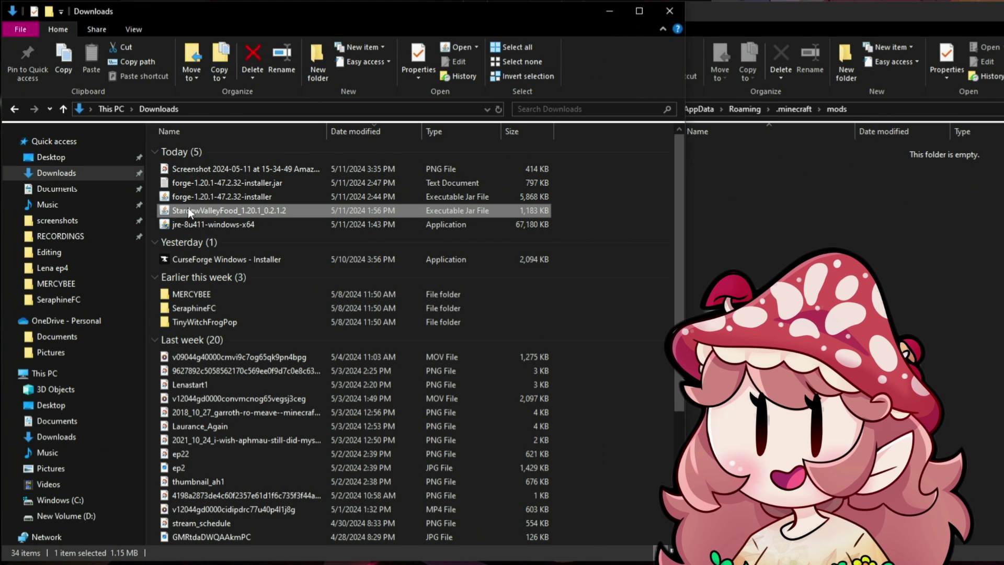
left_click_drag(187, 209, 854, 229)
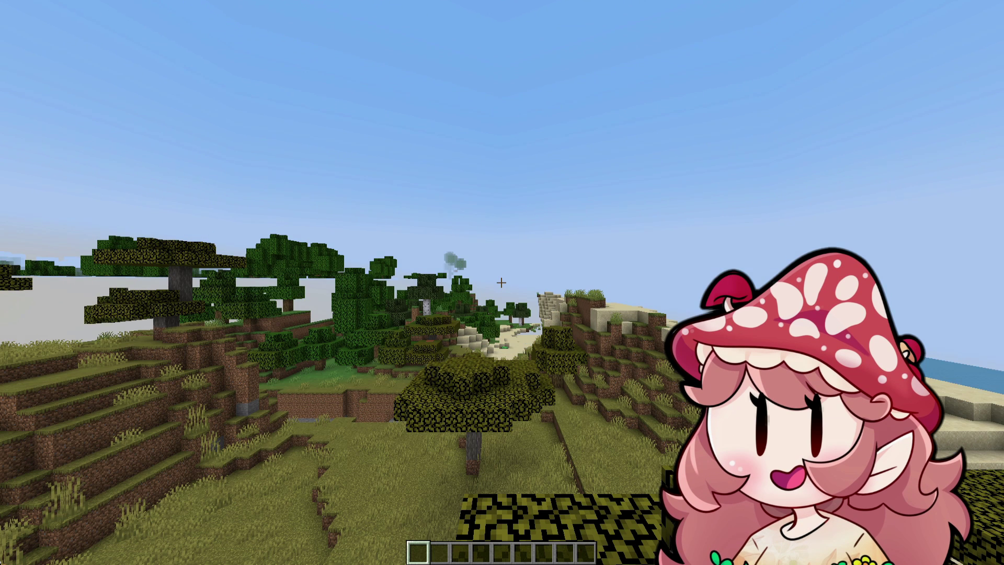
- Switch to the Minecraft world and open the creative inventory to look for the mod's items
key("e")
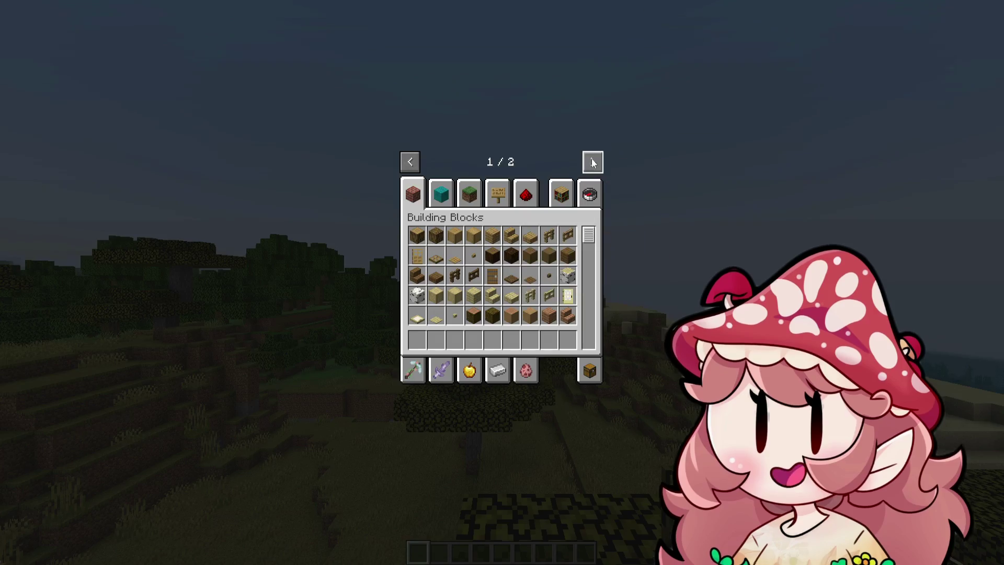